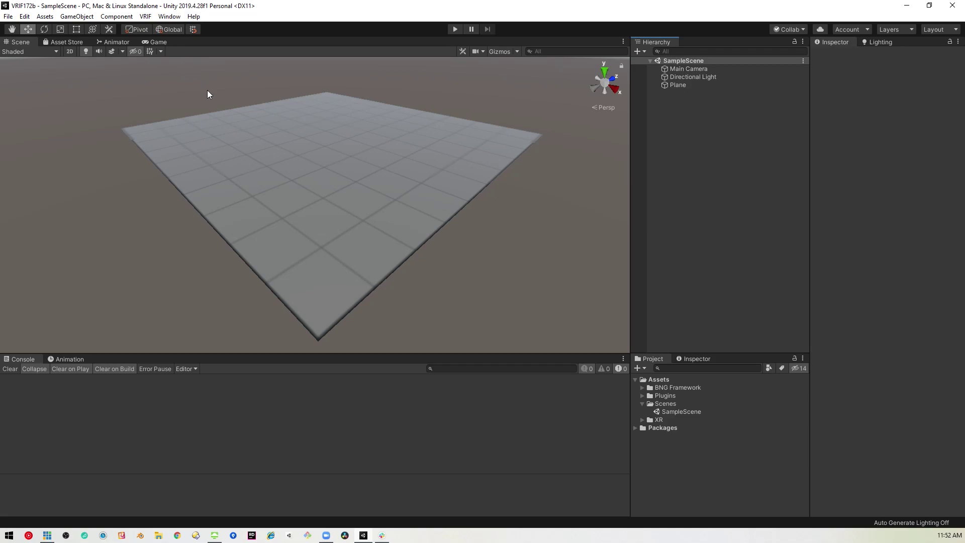
- Search the assets for 'xr rig', add the XR Rig prefab to SampleScene, and save
{"action": "left_click", "coordinate": [142, 17]}
{"action": "left_click", "coordinate": [143, 18]}
{"action": "left_click", "coordinate": [728, 369]}
{"action": "type", "text": "xr rig"}
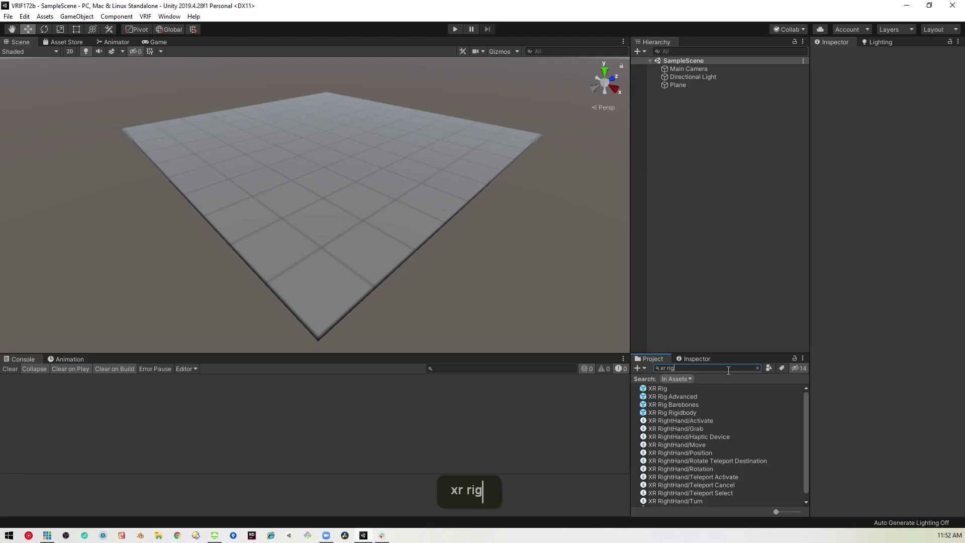
{"action": "left_click_drag", "start_coordinate": [659, 387], "coordinate": [728, 170]}
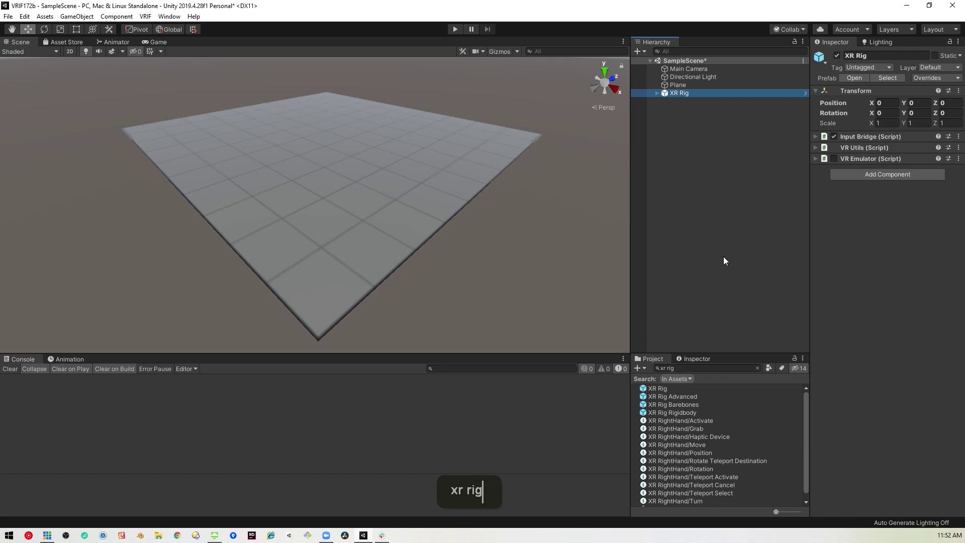
{"action": "key", "text": "ctrl+s"}
{"action": "left_click", "coordinate": [688, 88]}
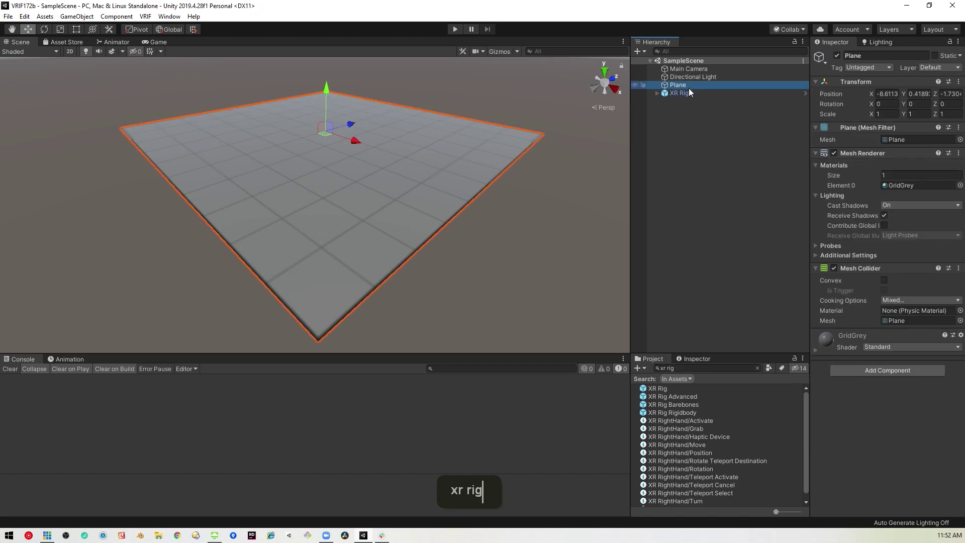
- Reset the Plane's Transform so it sits at the origin
{"action": "right_click", "coordinate": [859, 80]}
{"action": "left_click", "coordinate": [860, 88]}
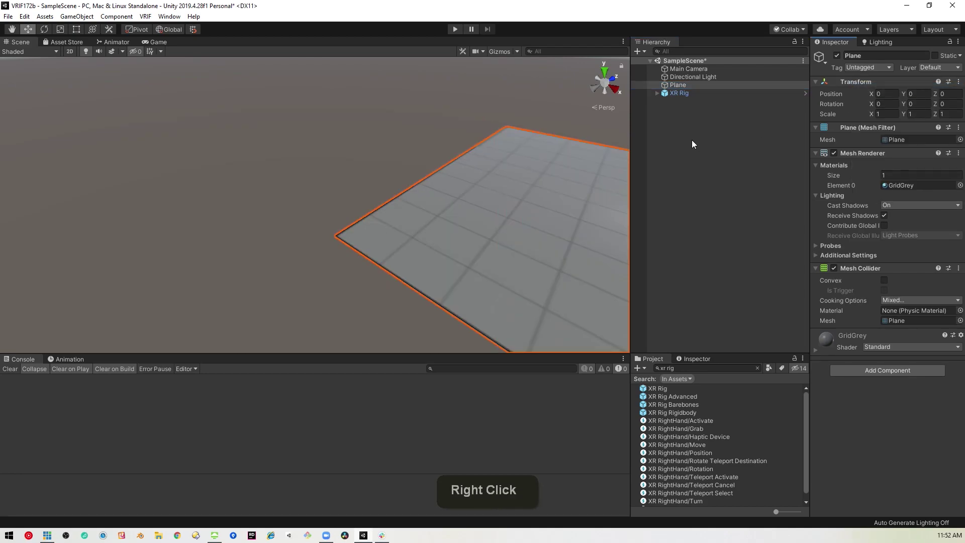
{"action": "double_click", "coordinate": [677, 84]}
{"action": "mouse_move", "coordinate": [554, 185]}
{"action": "right_mouse_down"}
{"action": "mouse_move", "coordinate": [542, 213]}
{"action": "mouse_move", "coordinate": [554, 203]}
{"action": "right_mouse_up"}
{"action": "key", "text": "w"}
{"action": "key", "text": "w"}
{"action": "key", "text": "w"}
{"action": "key", "text": "w"}
{"action": "key", "text": "a"}
{"action": "key", "text": "w"}
{"action": "key", "text": "w"}
{"action": "key", "text": "d"}
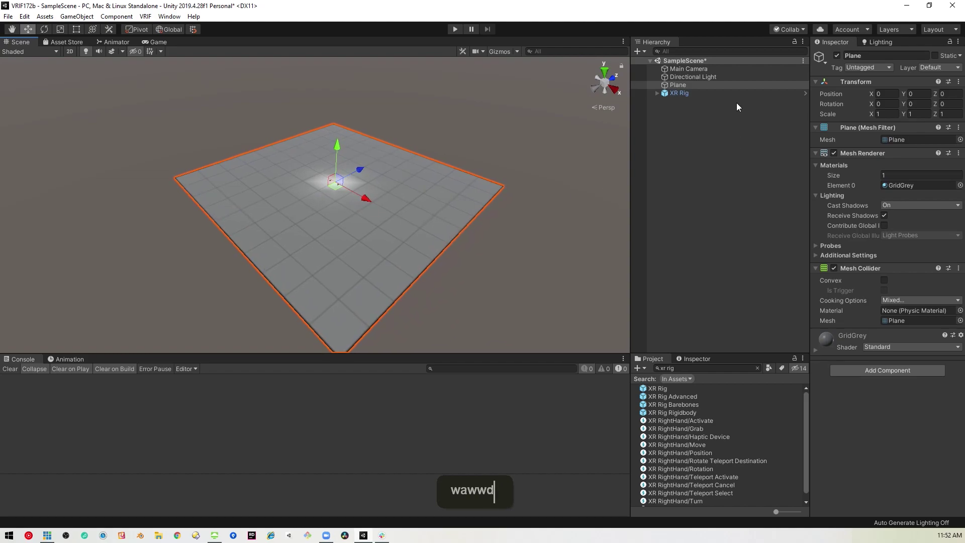
{"action": "left_click", "coordinate": [732, 99]}
- Raise the XR Rig to Position Y 1 and save the scene
{"action": "left_click", "coordinate": [732, 92]}
{"action": "left_click", "coordinate": [918, 104]}
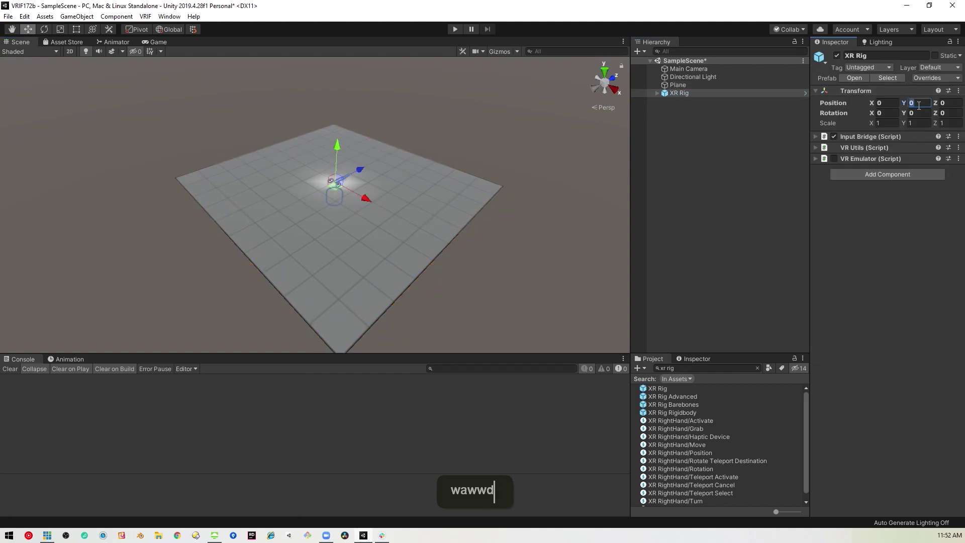
{"action": "type", "text": "1"}
{"action": "key", "text": "Return"}
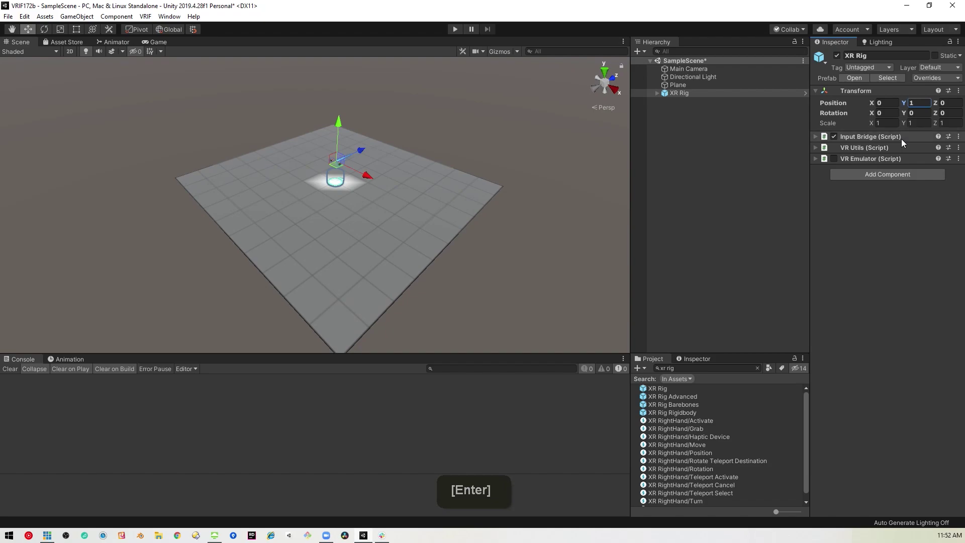
{"action": "left_click", "coordinate": [716, 176]}
{"action": "key", "text": "ctrl+s"}
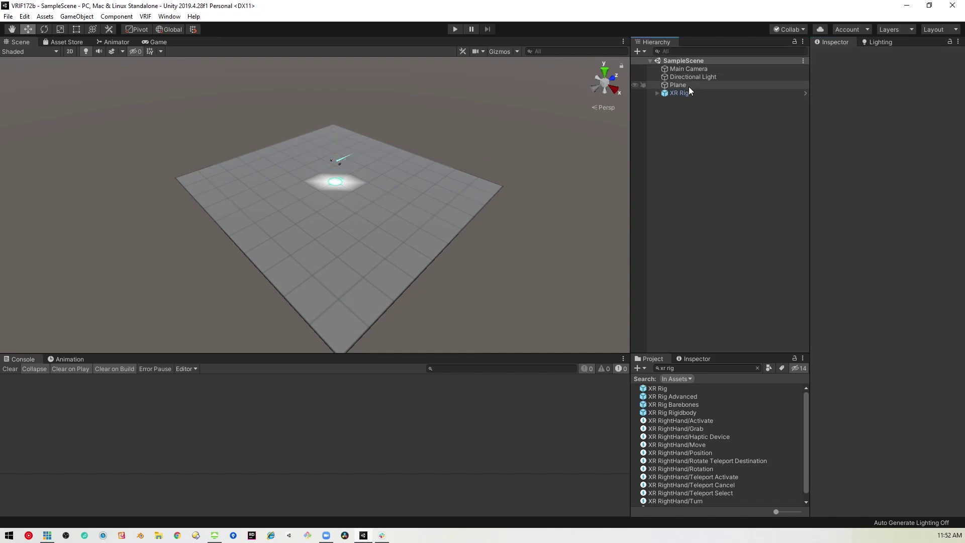
{"action": "left_click", "coordinate": [757, 368]}
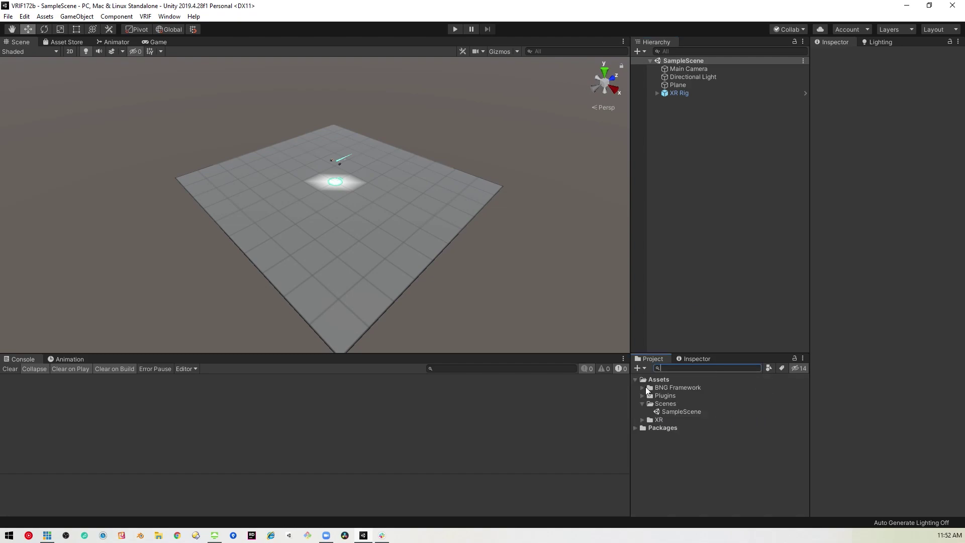
- Expand the BNG Framework folder and scroll down to its Scenes folder
{"action": "left_click", "coordinate": [642, 387]}
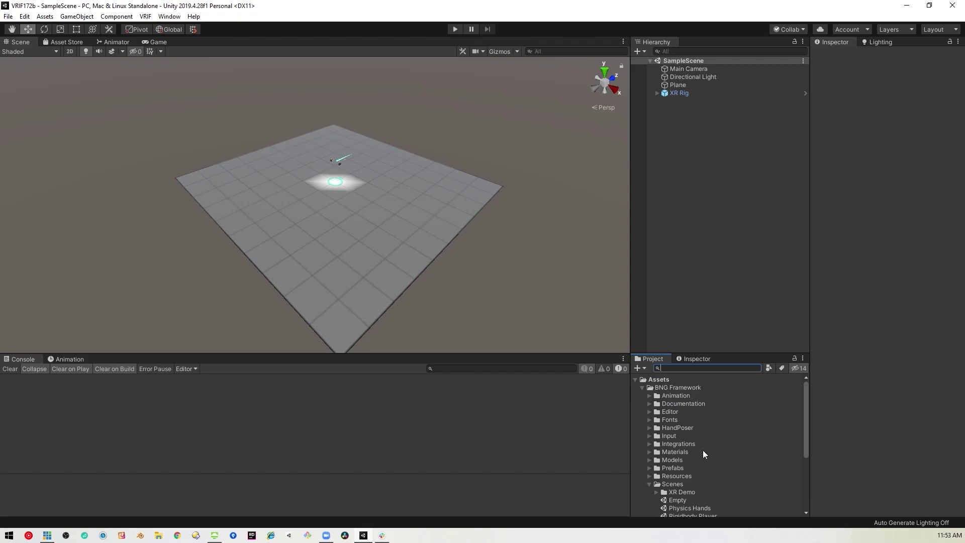
{"action": "scroll", "coordinate": [731, 463], "scroll_direction": "down", "scroll_amount": 3}
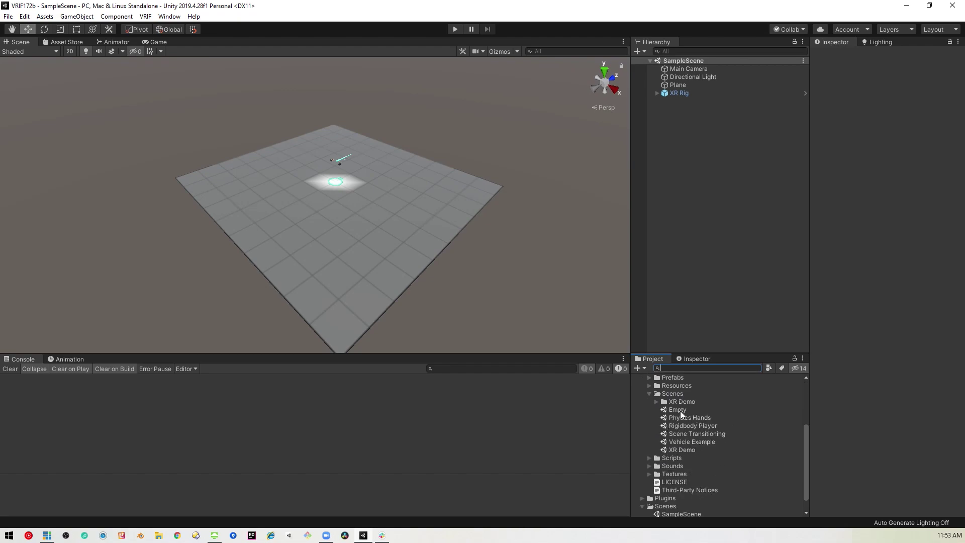
- Open the XR Demo scene and fly the view to its Snap Points board
{"action": "double_click", "coordinate": [680, 450]}
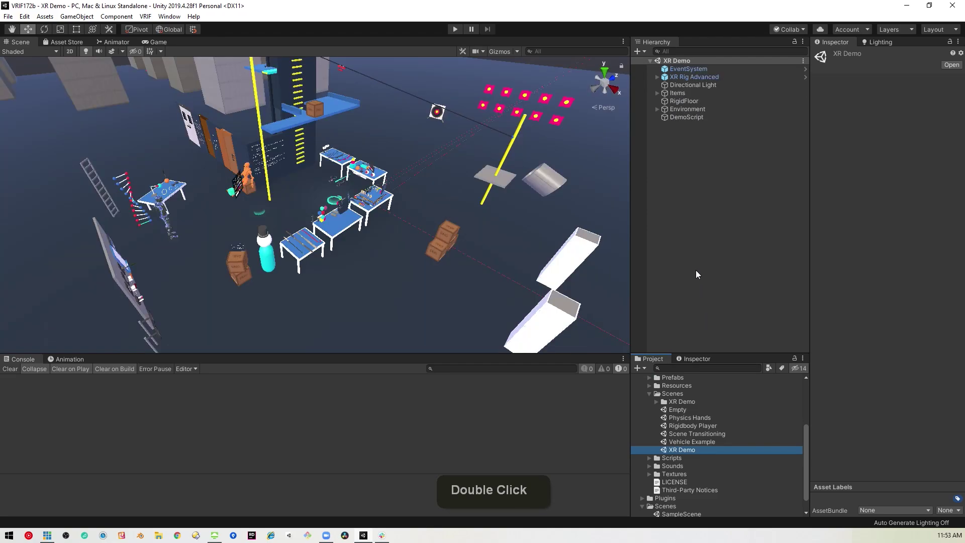
{"action": "right_click_drag", "start_coordinate": [444, 234], "coordinate": [308, 257]}
{"action": "key", "text": "w"}
{"action": "key", "text": "a"}
{"action": "key", "text": "a"}
{"action": "key", "text": "a"}
{"action": "key", "text": "w"}
{"action": "key", "text": "a"}
{"action": "key", "text": "w"}
{"action": "key", "text": "e"}
{"action": "key", "text": "a"}
{"action": "key", "text": "w"}
{"action": "key", "text": "d"}
{"action": "key", "text": "w"}
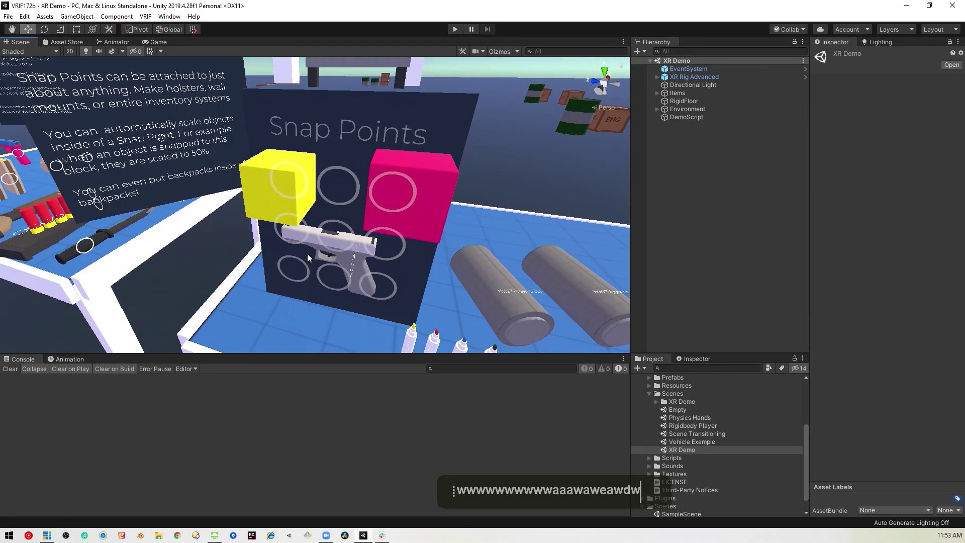
- Select the Slot that owns a snap ring on the Snap Points board and copy it
{"action": "left_click", "coordinate": [351, 175]}
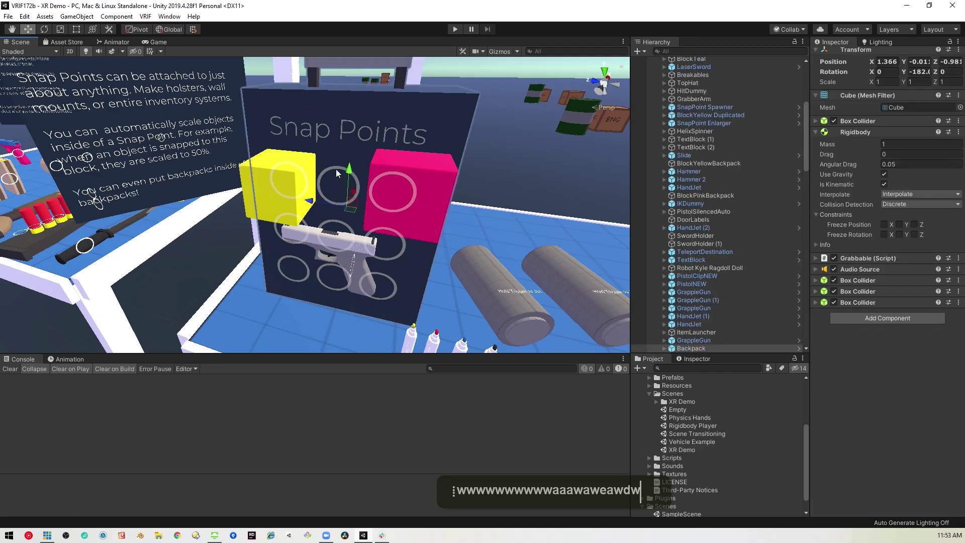
{"action": "left_click", "coordinate": [336, 171]}
{"action": "scroll", "coordinate": [697, 288], "scroll_direction": "down", "scroll_amount": 2}
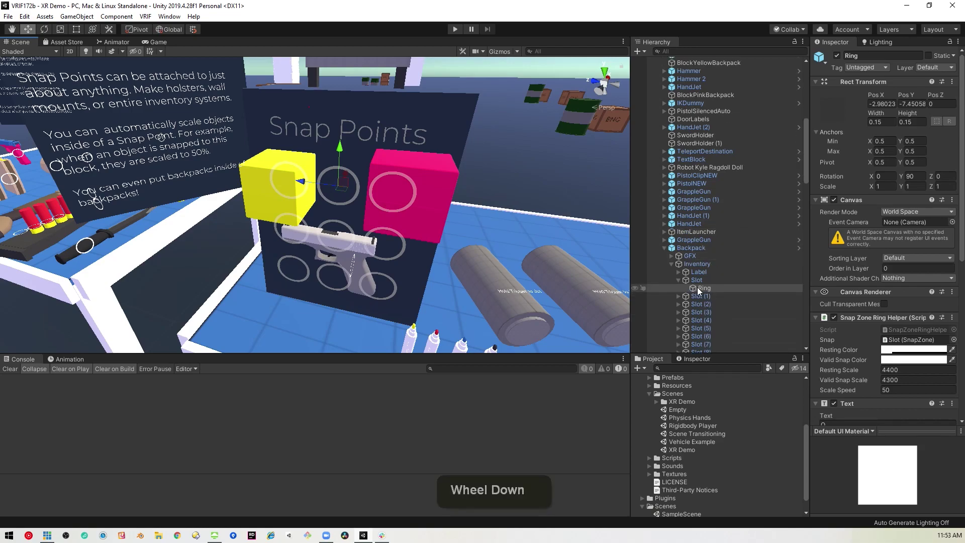
{"action": "left_click", "coordinate": [712, 281]}
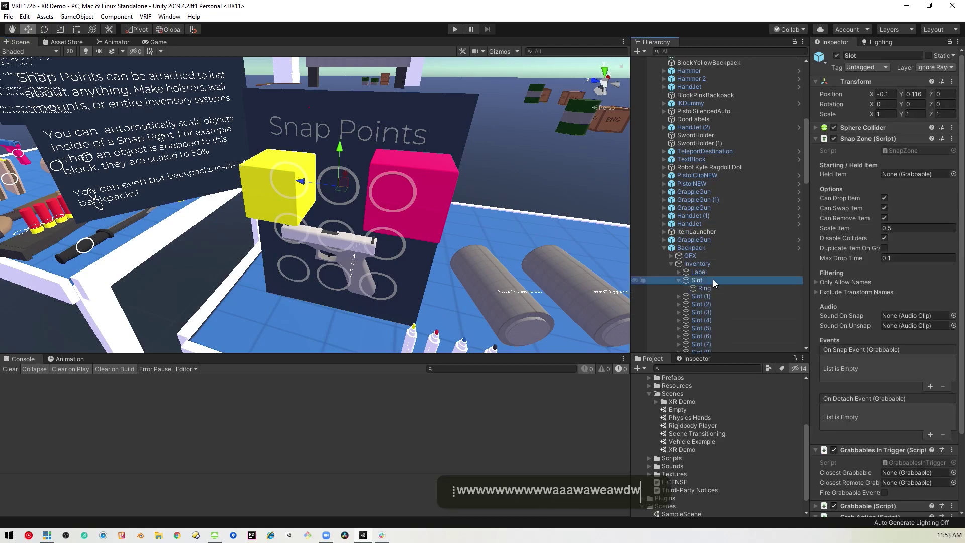
{"action": "right_click", "coordinate": [712, 280]}
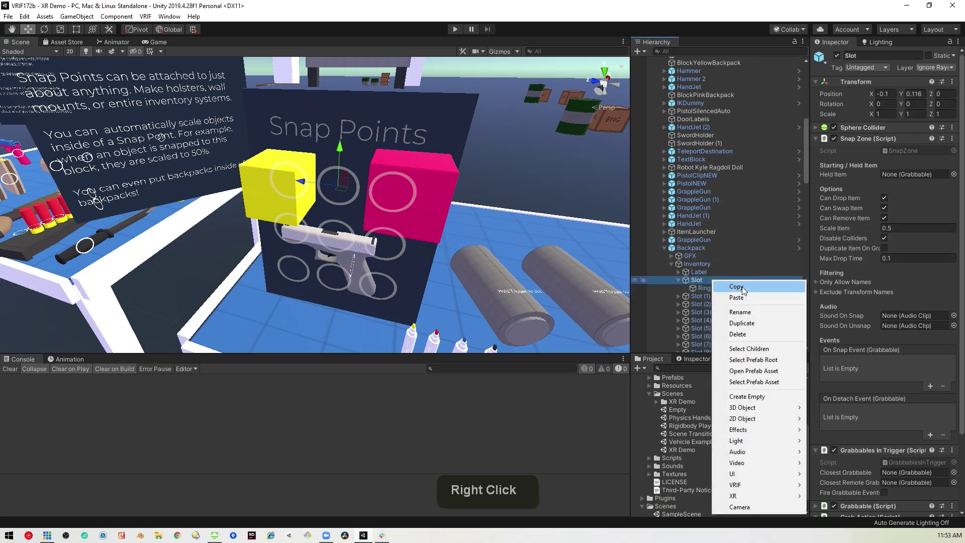
{"action": "left_click", "coordinate": [742, 287]}
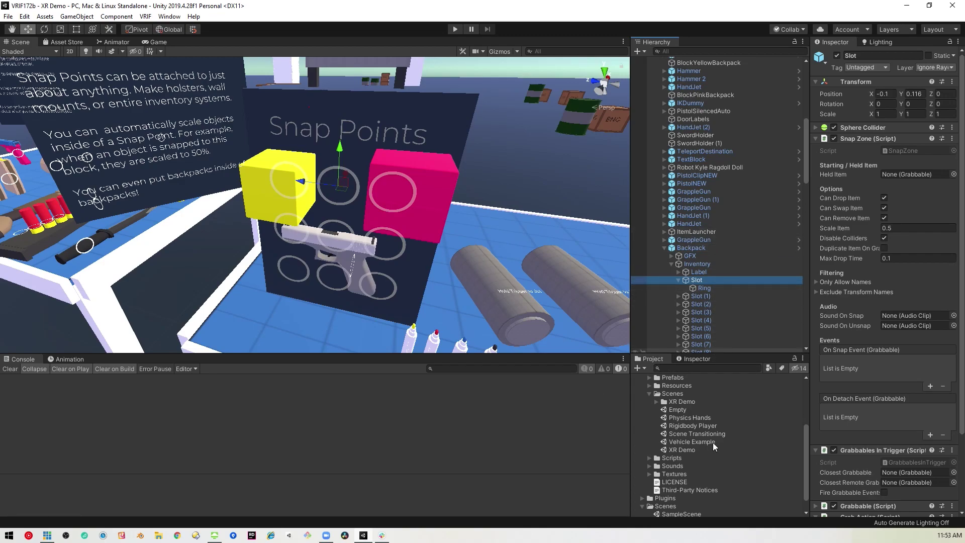
{"action": "scroll", "coordinate": [714, 441], "scroll_direction": "down", "scroll_amount": 2}
- Reopen SampleScene and reposition the scene view
{"action": "double_click", "coordinate": [689, 497]}
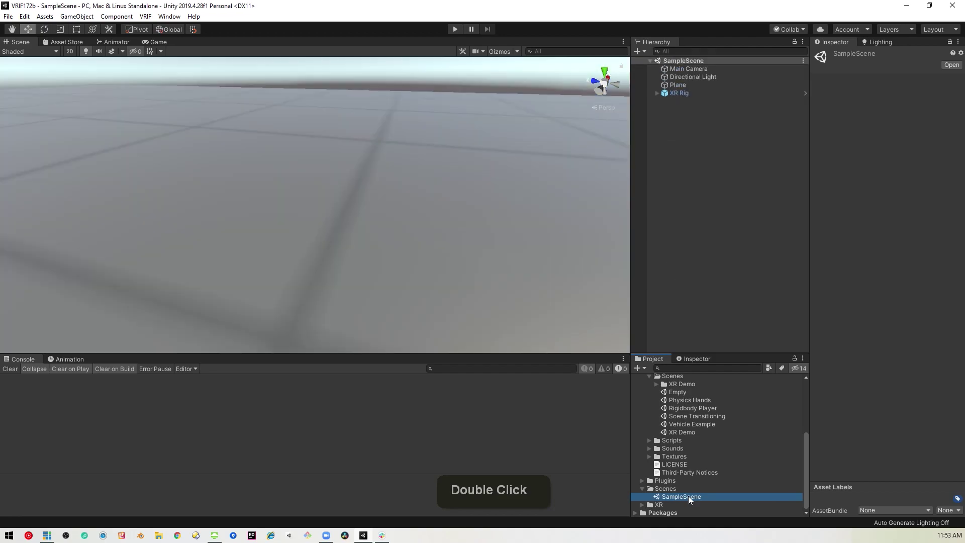
{"action": "right_click_drag", "start_coordinate": [451, 171], "coordinate": [367, 161]}
{"action": "key", "text": "s"}
{"action": "key", "text": "s"}
{"action": "key", "text": "s"}
{"action": "key", "text": "s"}
{"action": "key", "text": "s"}
{"action": "key", "text": "s"}
{"action": "key", "text": "s"}
{"action": "key", "text": "s"}
{"action": "key", "text": "s"}
{"action": "key", "text": "s"}
{"action": "key", "text": "s"}
{"action": "key", "text": "s"}
{"action": "key", "text": "s"}
{"action": "key", "text": "a"}
{"action": "key", "text": "a"}
{"action": "key", "text": "w"}
{"action": "key", "text": "w"}
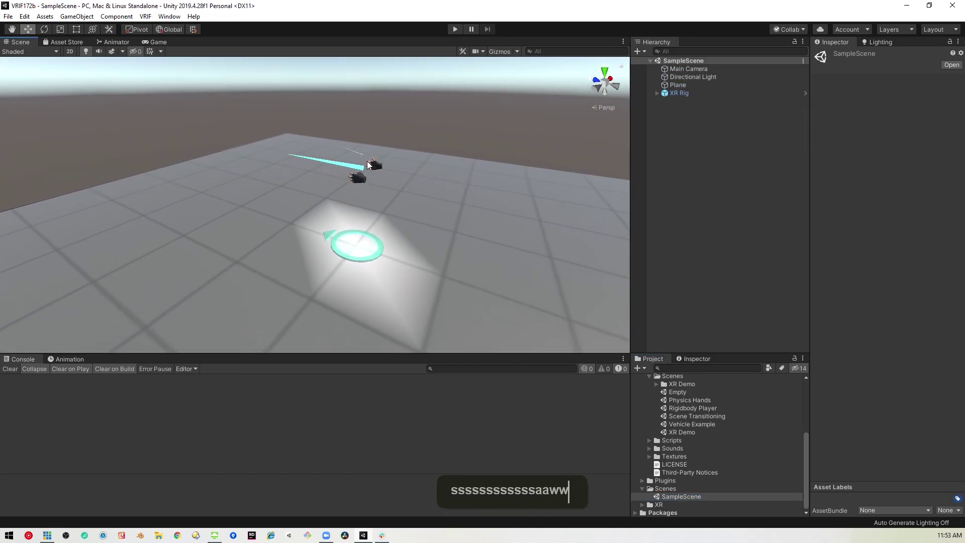
- Expand the XR Rig through PlayerController, CameraRig, TrackingSpace and RightHandAnchor to RightController
{"action": "left_click", "coordinate": [666, 93]}
{"action": "left_click", "coordinate": [658, 93]}
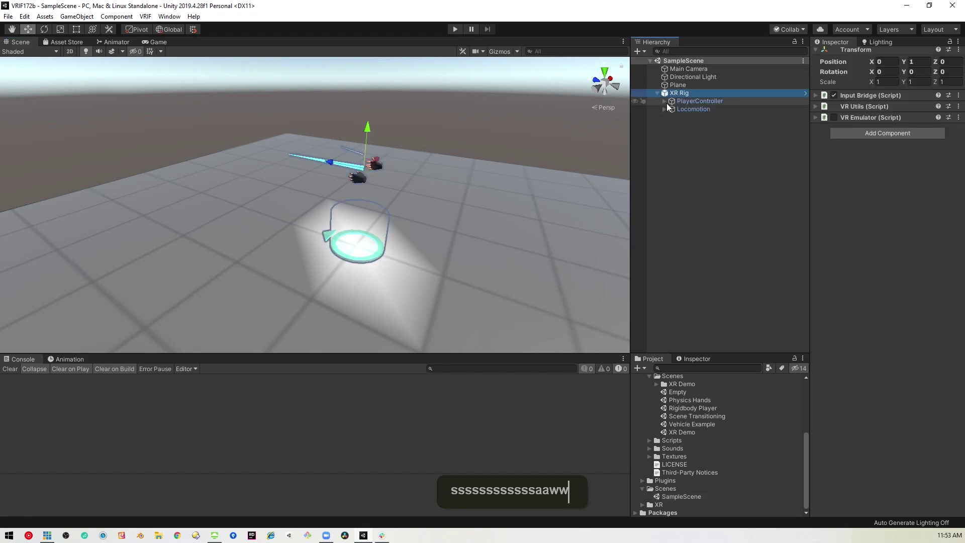
{"action": "left_click", "coordinate": [664, 101]}
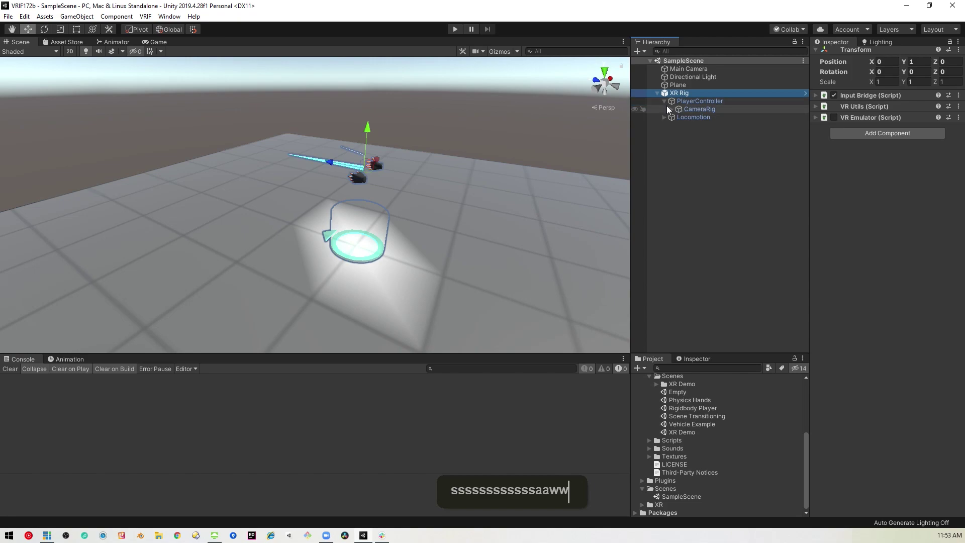
{"action": "left_click", "coordinate": [671, 110]}
{"action": "left_click", "coordinate": [678, 117]}
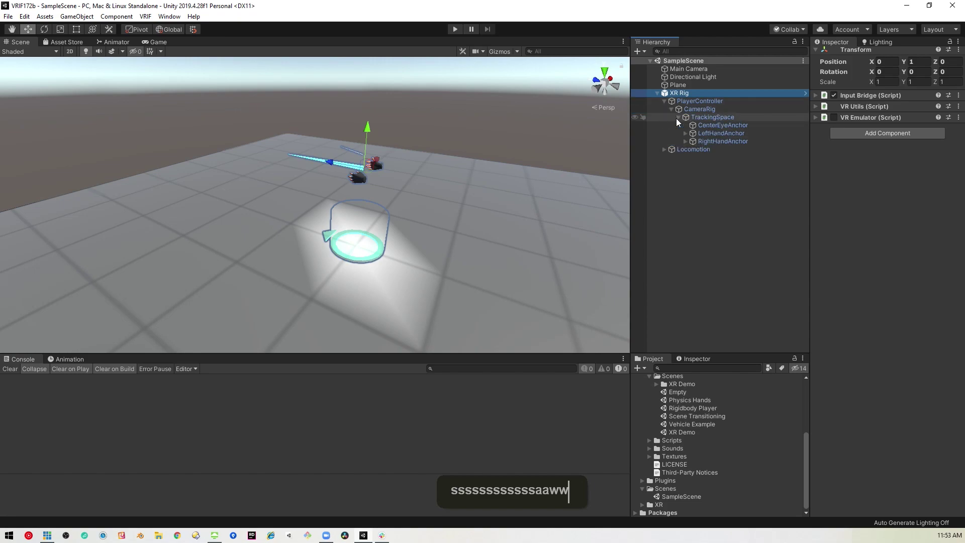
{"action": "left_click", "coordinate": [685, 141]}
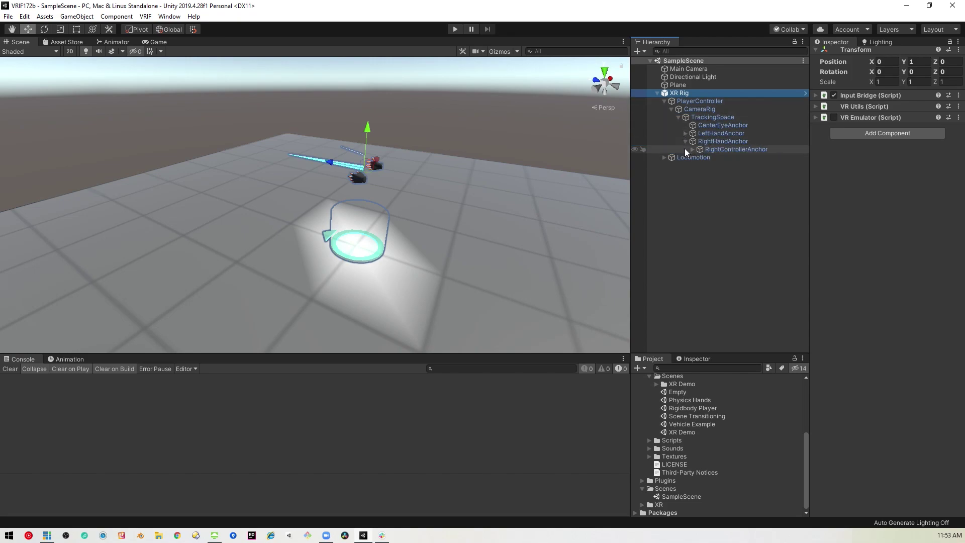
{"action": "left_click", "coordinate": [692, 150]}
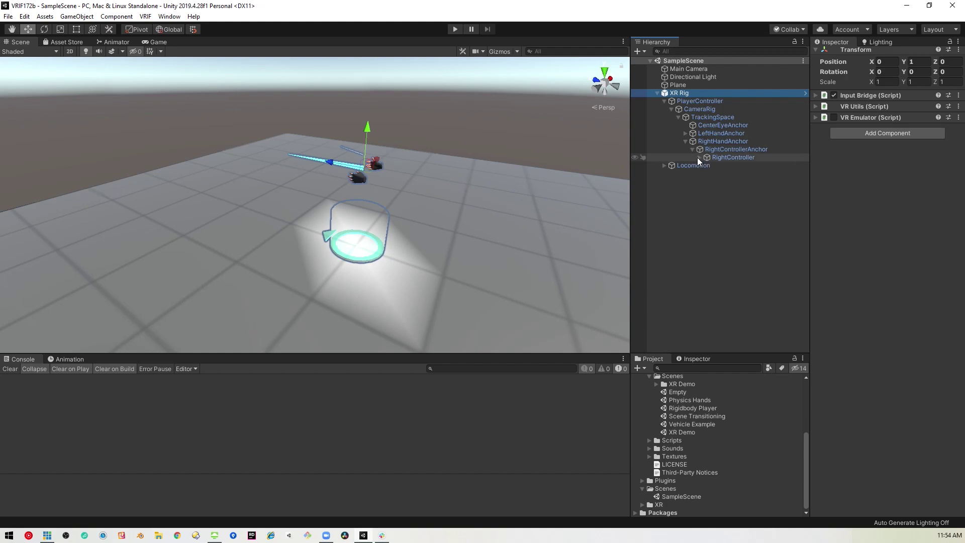
- Paste the copied Slot under RightController, below RightHandPointer, and frame it
{"action": "left_click", "coordinate": [699, 157]}
{"action": "left_click", "coordinate": [734, 157]}
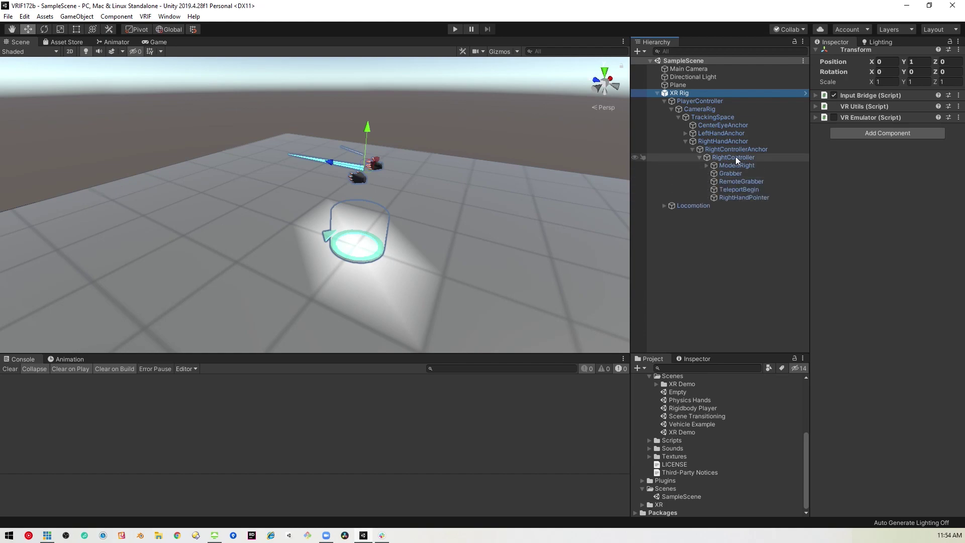
{"action": "right_click", "coordinate": [742, 156]}
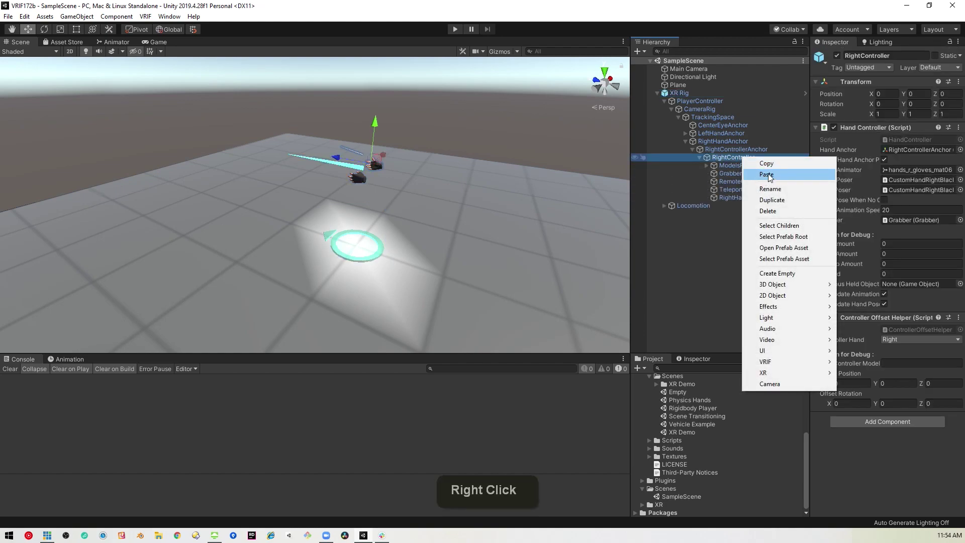
{"action": "left_click", "coordinate": [765, 168]}
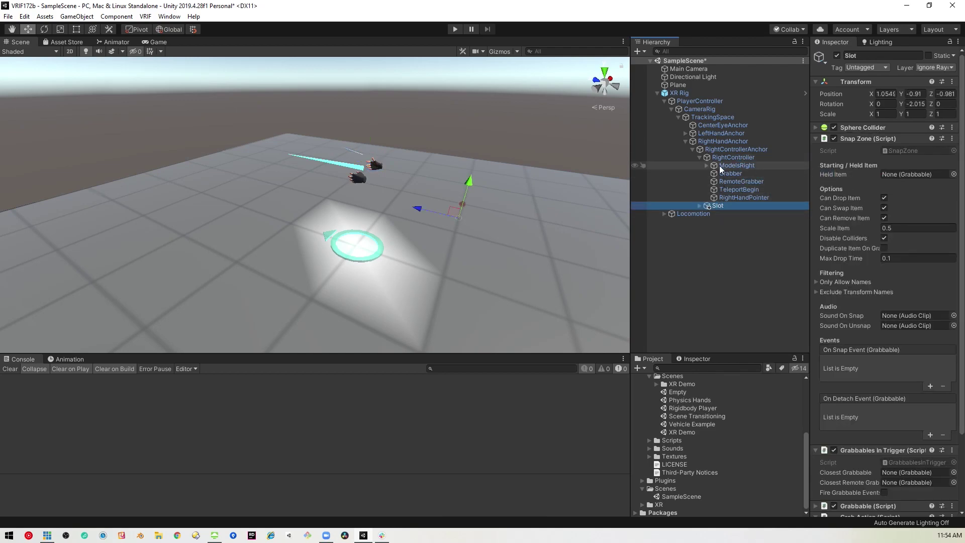
{"action": "left_click_drag", "start_coordinate": [710, 206], "coordinate": [737, 200]}
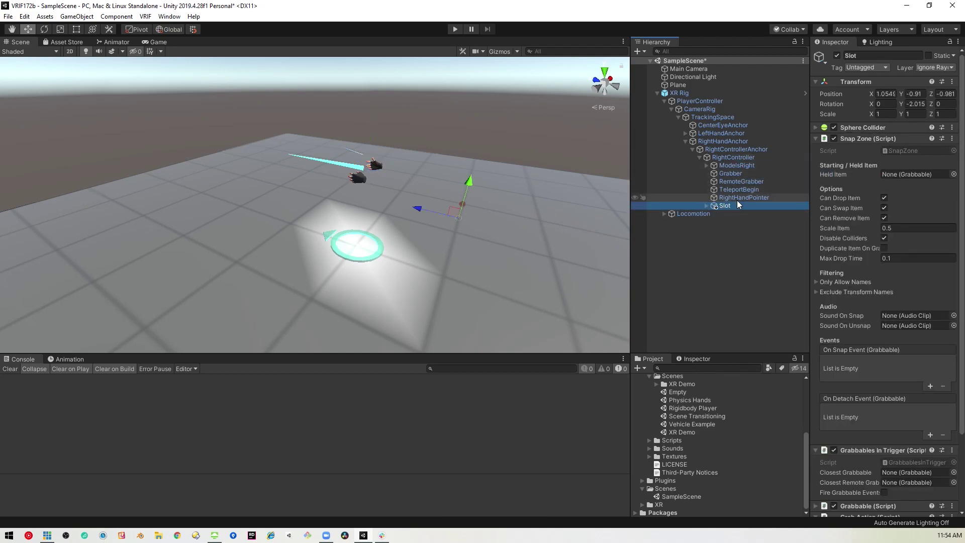
{"action": "left_click", "coordinate": [699, 157]}
{"action": "left_click", "coordinate": [699, 156]}
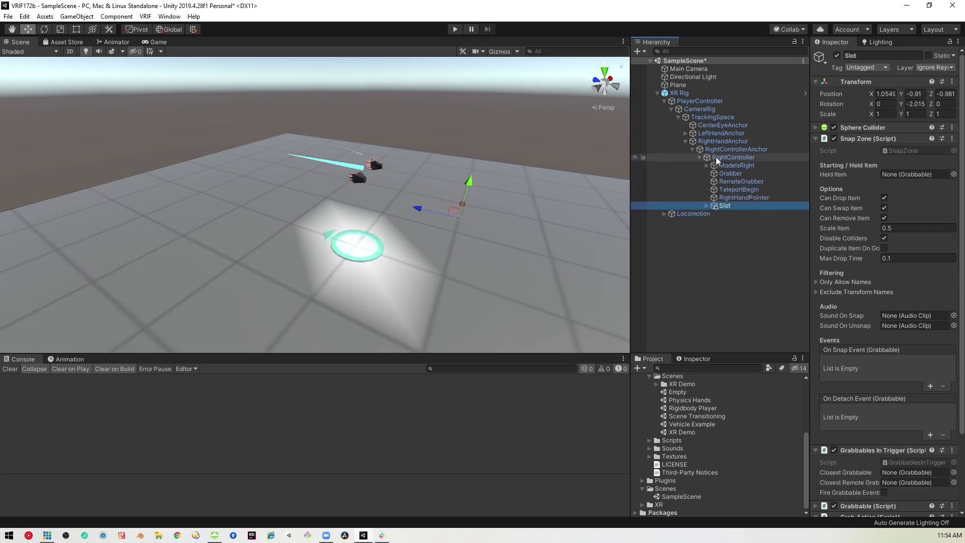
{"action": "double_click", "coordinate": [723, 206]}
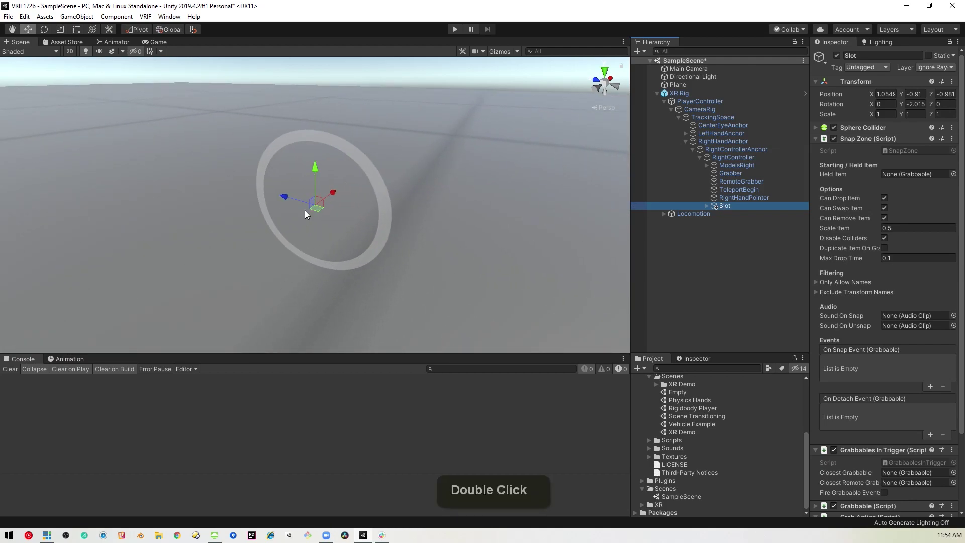
{"action": "scroll", "coordinate": [472, 215], "scroll_direction": "down", "scroll_amount": 6}
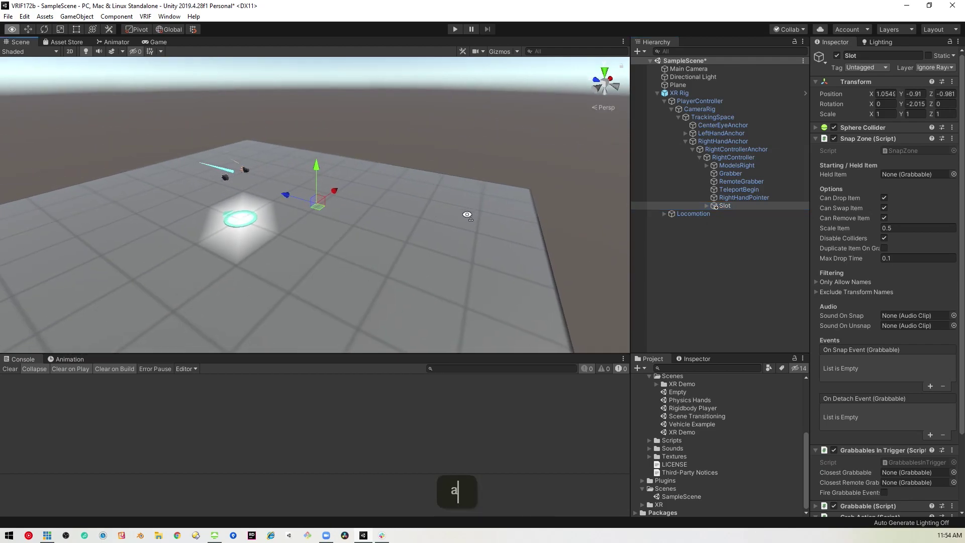
{"action": "left_click_drag", "start_coordinate": [467, 215], "coordinate": [498, 216], "text": "alt"}
{"action": "key", "text": "w"}
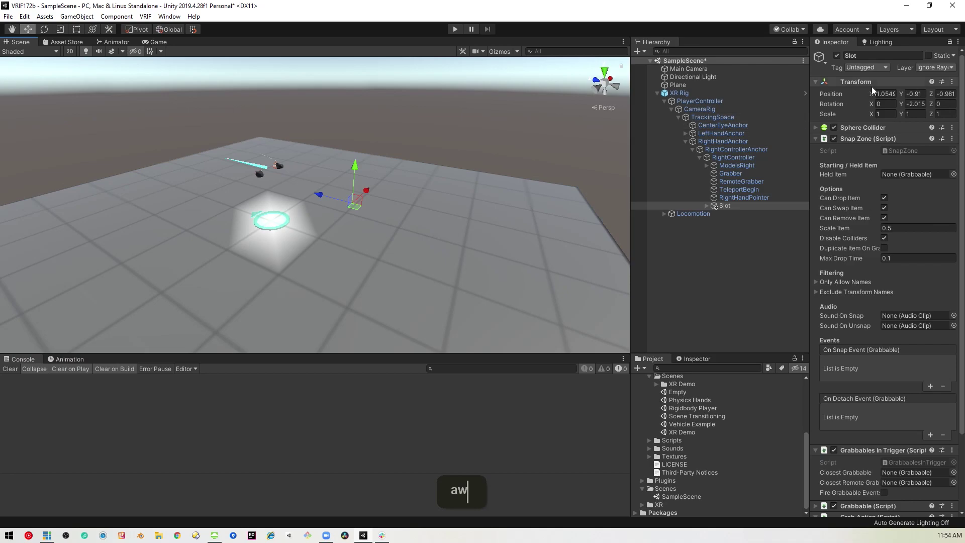
- Reset the Slot's Transform and slide it along Z toward the hand
{"action": "right_click", "coordinate": [871, 86]}
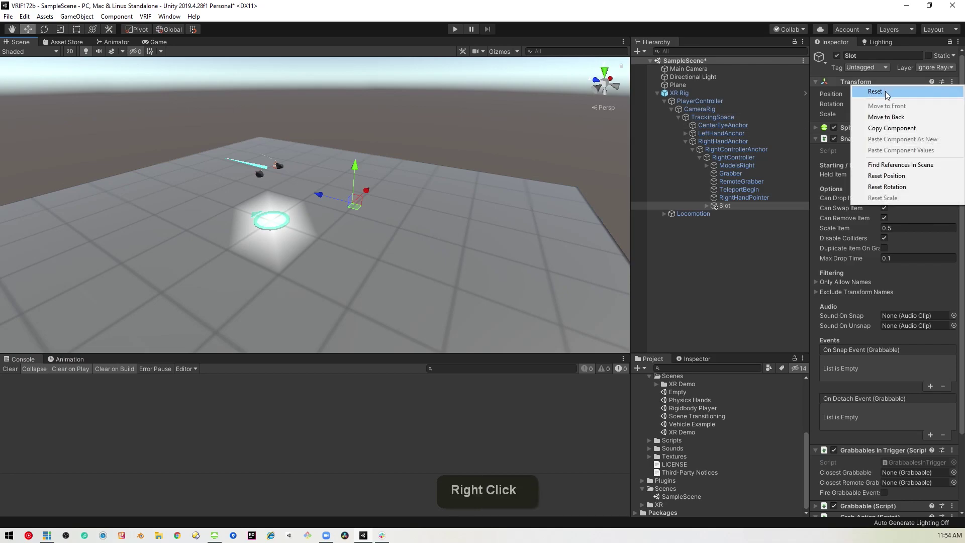
{"action": "left_click", "coordinate": [885, 92]}
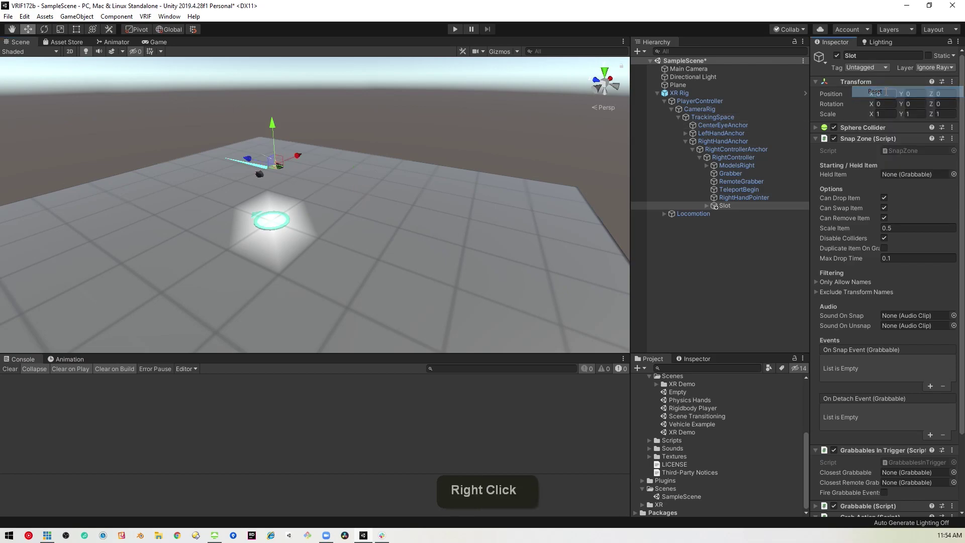
{"action": "double_click", "coordinate": [721, 206]}
{"action": "scroll", "coordinate": [367, 236], "scroll_direction": "down", "scroll_amount": 5}
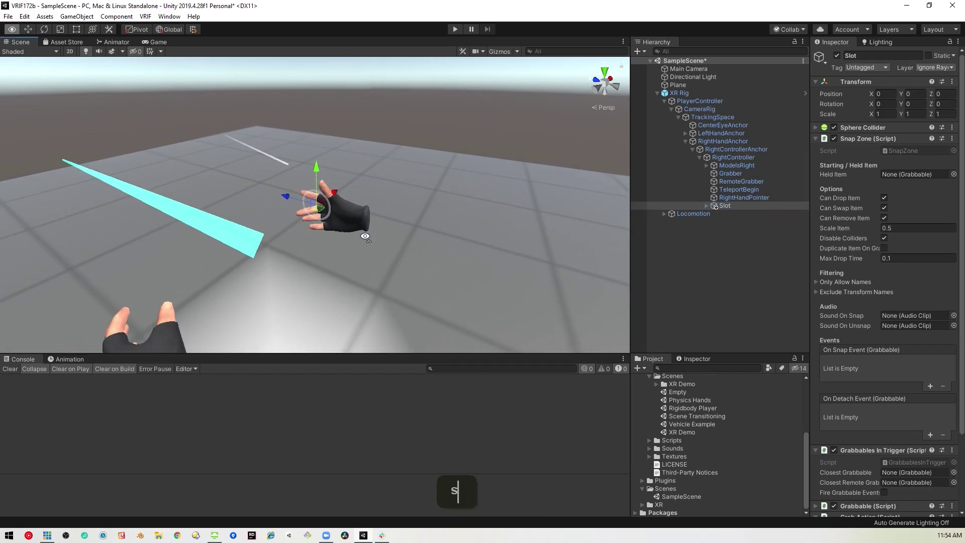
{"action": "key", "text": "d"}
{"action": "right_click_drag", "start_coordinate": [364, 237], "coordinate": [334, 239]}
{"action": "key", "text": "a"}
{"action": "key", "text": "d"}
{"action": "key", "text": "w"}
{"action": "left_click_drag", "start_coordinate": [266, 185], "coordinate": [302, 198]}
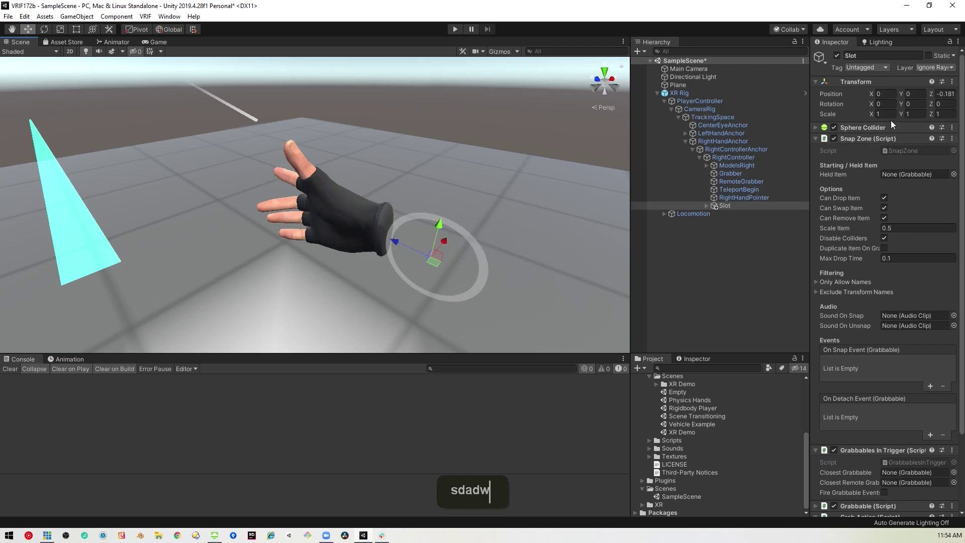
- Set the Slot's Rotation Y to 90
{"action": "left_click", "coordinate": [908, 103]}
{"action": "type", "text": "90"}
{"action": "key", "text": "Return"}
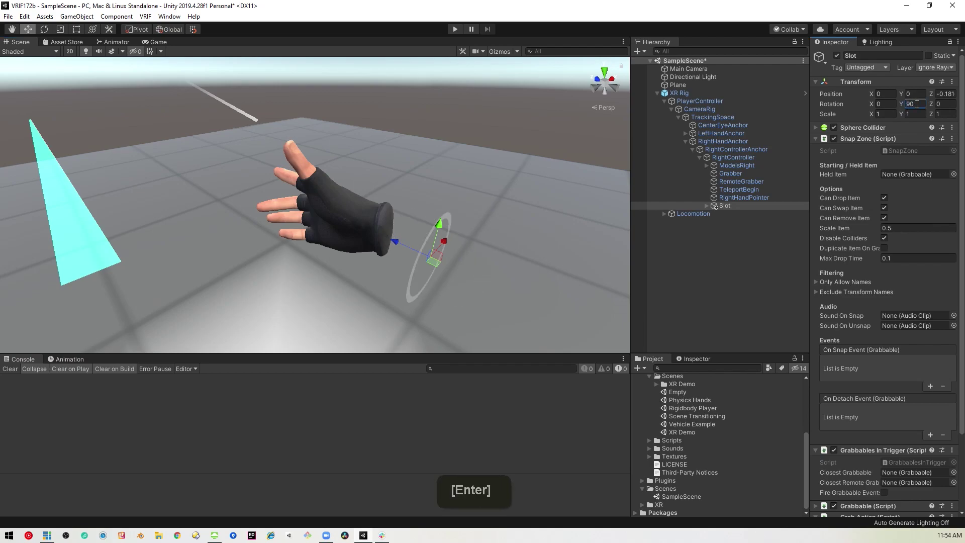
{"action": "right_click_drag", "start_coordinate": [382, 221], "coordinate": [386, 227]}
{"action": "key", "text": "d"}
{"action": "key", "text": "d"}
{"action": "key", "text": "w"}
{"action": "key", "text": "s"}
- Shift the Slot along X to about 0.0556
{"action": "right_click_drag", "start_coordinate": [421, 262], "coordinate": [397, 273]}
{"action": "key", "text": "d"}
{"action": "key", "text": "d"}
{"action": "left_click_drag", "start_coordinate": [256, 260], "coordinate": [321, 260]}
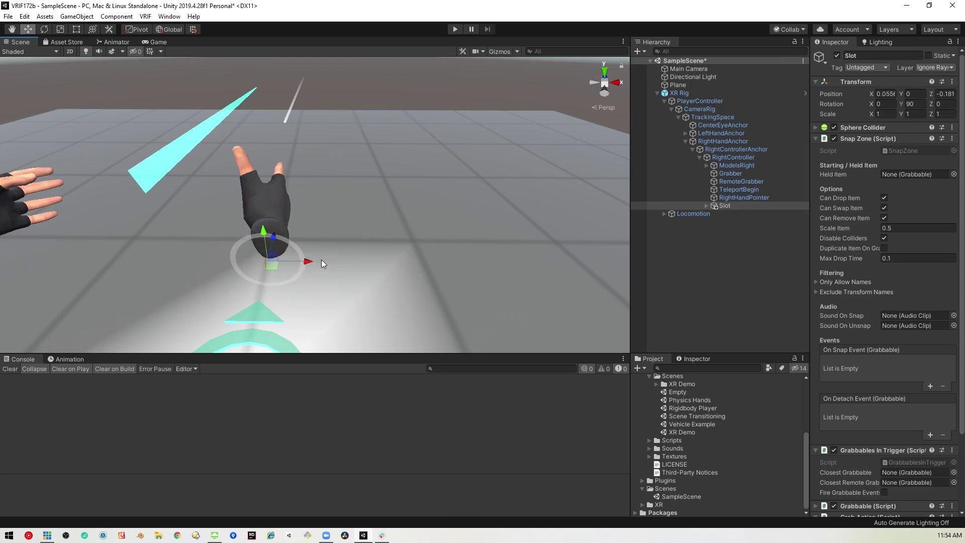
{"action": "key", "text": "a"}
{"action": "right_click_drag", "start_coordinate": [321, 260], "coordinate": [432, 256]}
{"action": "key", "text": "d"}
{"action": "key", "text": "s"}
{"action": "key", "text": "w"}
{"action": "key", "text": "s"}
{"action": "key", "text": "s"}
- Search the assets for 'knife', add the Knife prefab, and inspect its Grabbable settings
{"action": "key", "text": "a"}
{"action": "key", "text": "s"}
{"action": "left_click", "coordinate": [694, 367]}
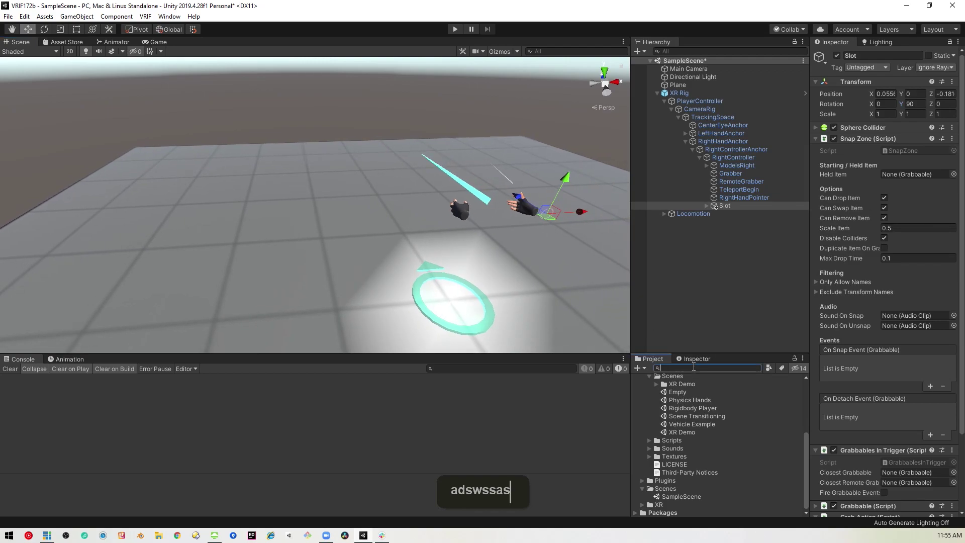
{"action": "type", "text": "knife"}
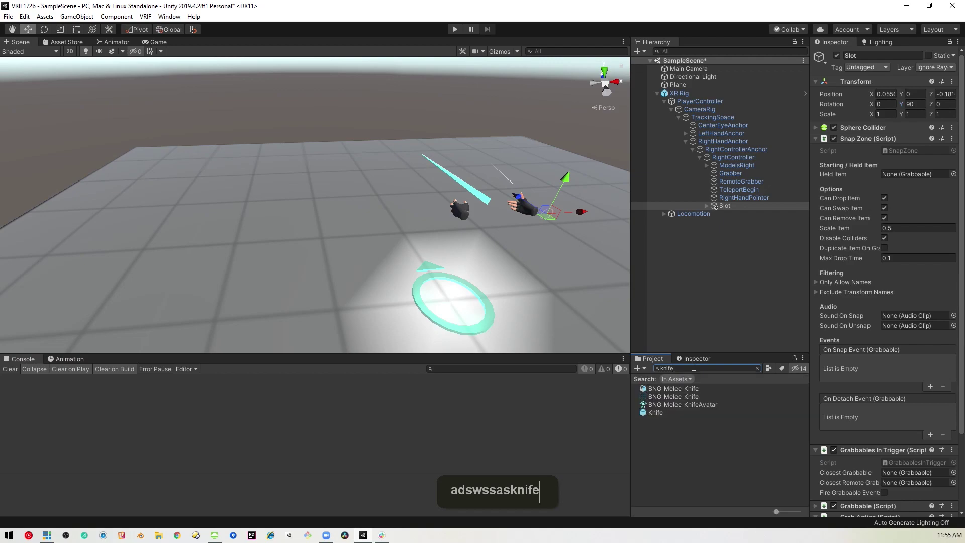
{"action": "left_click_drag", "start_coordinate": [656, 412], "coordinate": [759, 258]}
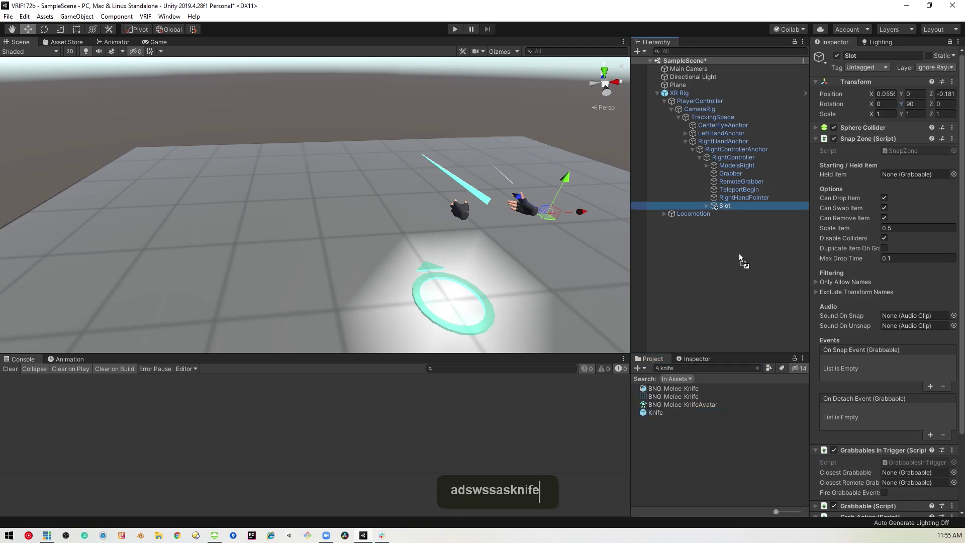
{"action": "left_click_drag", "start_coordinate": [738, 253], "coordinate": [733, 255]}
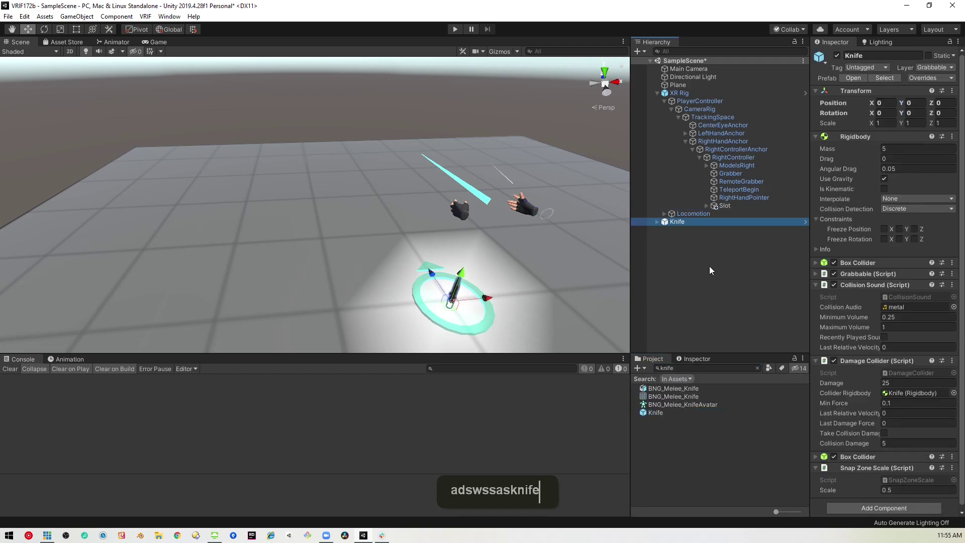
{"action": "left_click", "coordinate": [815, 274]}
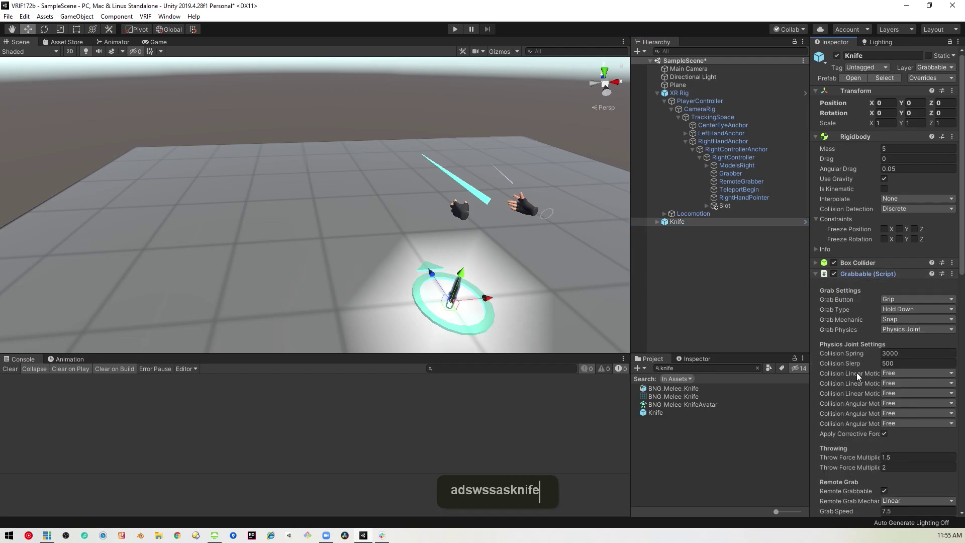
{"action": "left_click", "coordinate": [815, 274]}
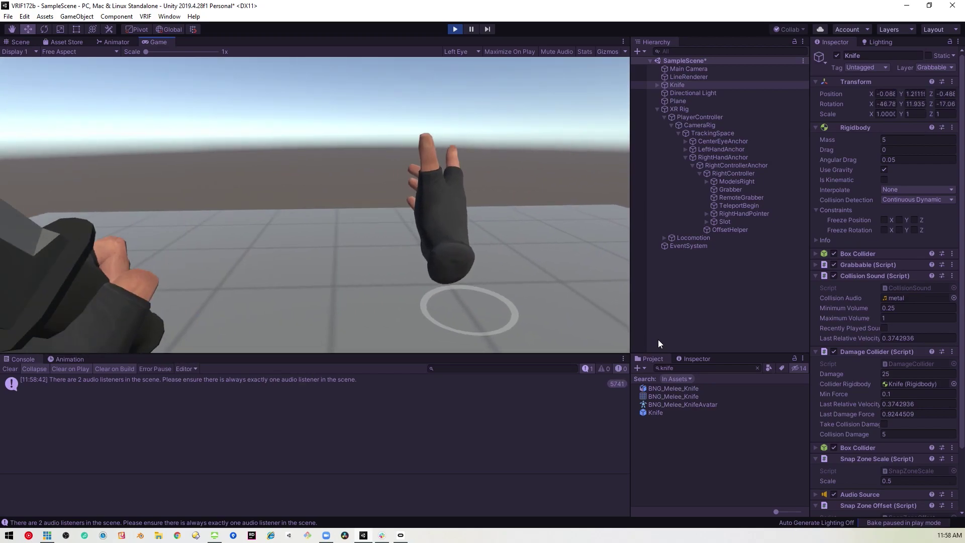
- Stop play mode after testing the Knife and Slot
{"action": "key", "text": "ctrl+p"}
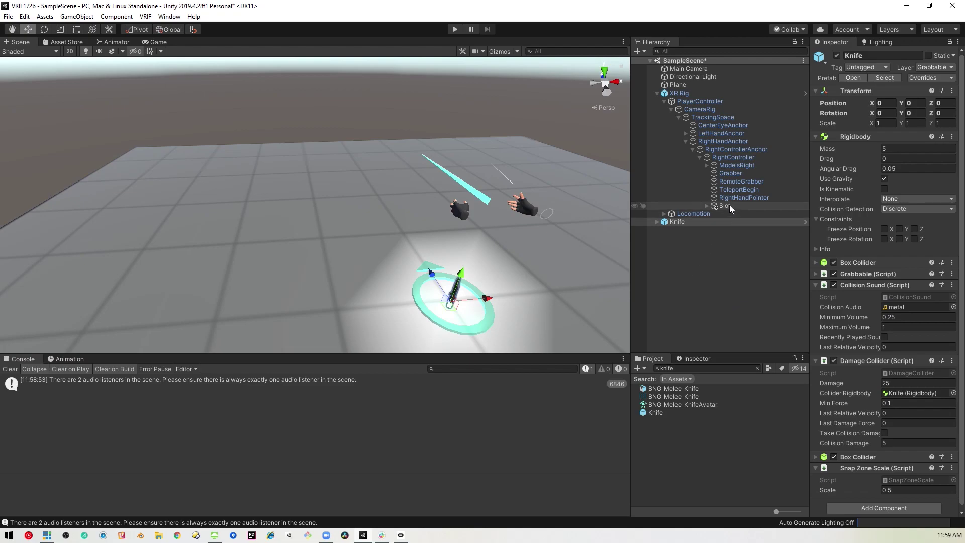
- Compare the Slot and Knife settings, collapsing the Knife's Damage Collider and Collision Sound components
{"action": "left_click", "coordinate": [727, 205]}
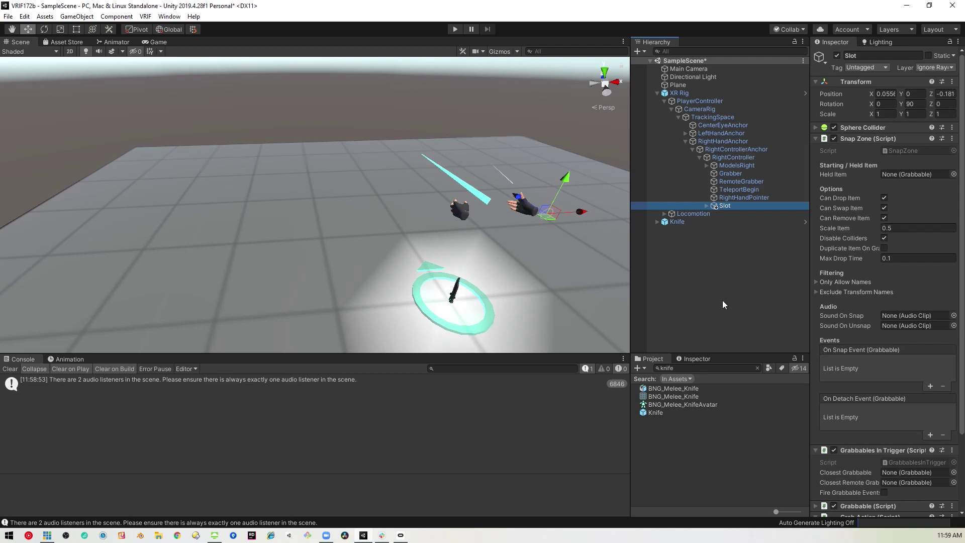
{"action": "left_click", "coordinate": [679, 223]}
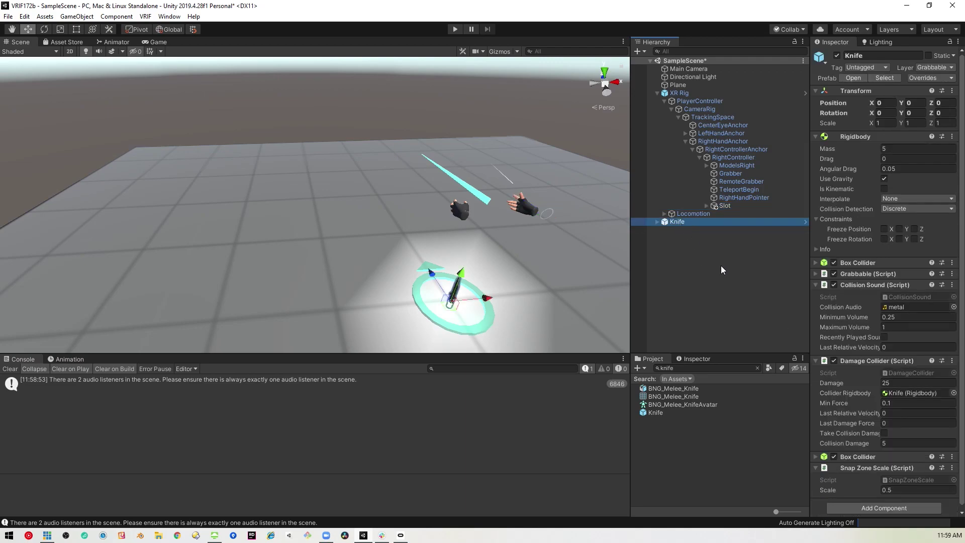
{"action": "left_click", "coordinate": [816, 360]}
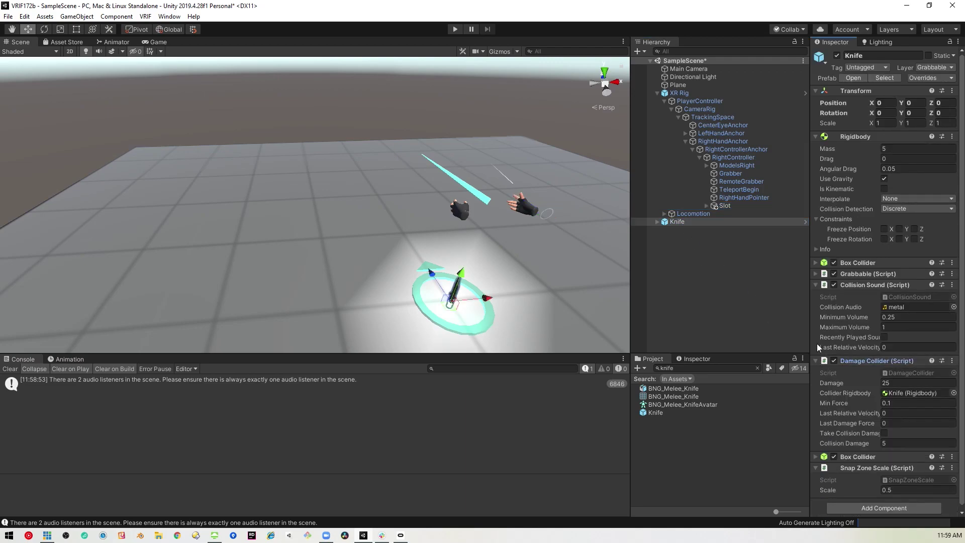
{"action": "left_click", "coordinate": [817, 285]}
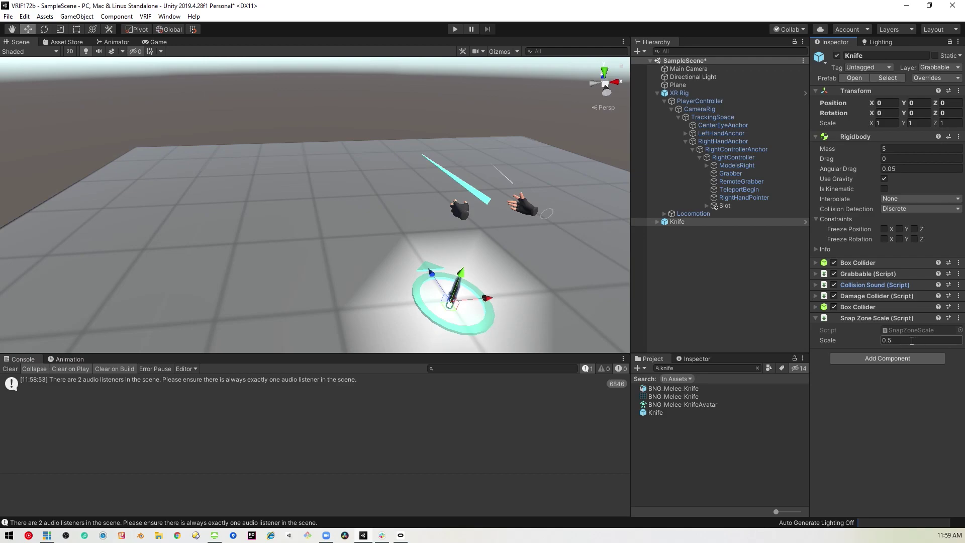
{"action": "left_click", "coordinate": [728, 204]}
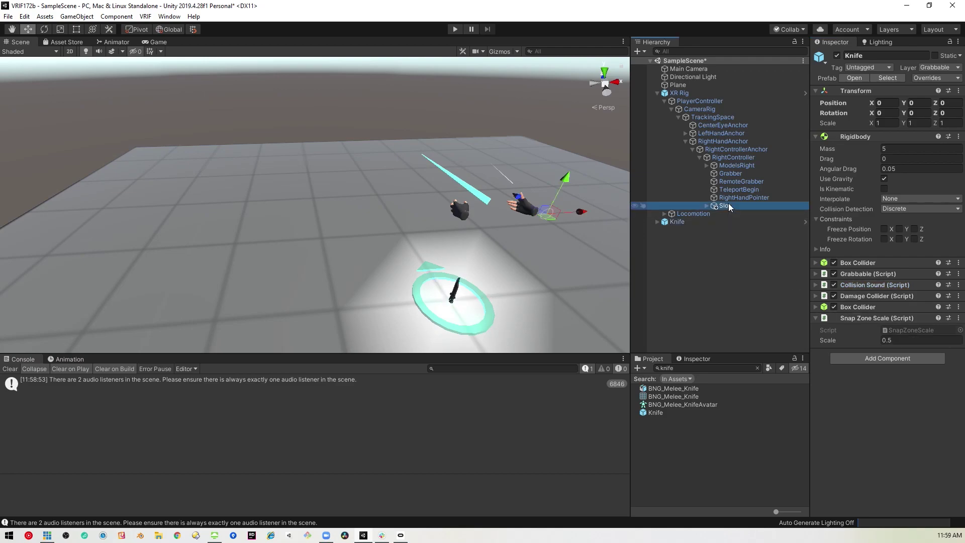